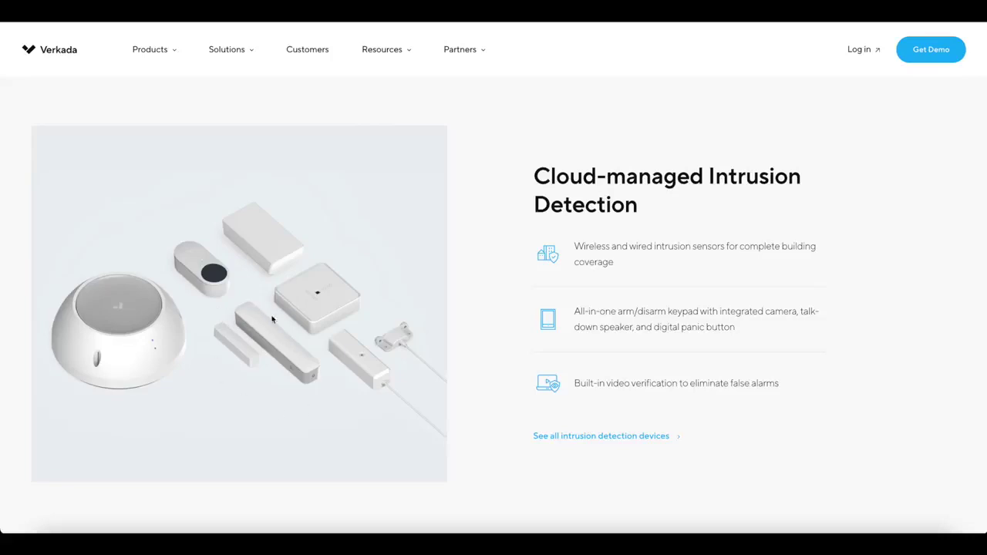
Scroll the Verkada product page down past the Intrusion Detection overview.
{"action": "scroll", "coordinate": [324, 404], "scroll_direction": "down", "scroll_amount": 5}
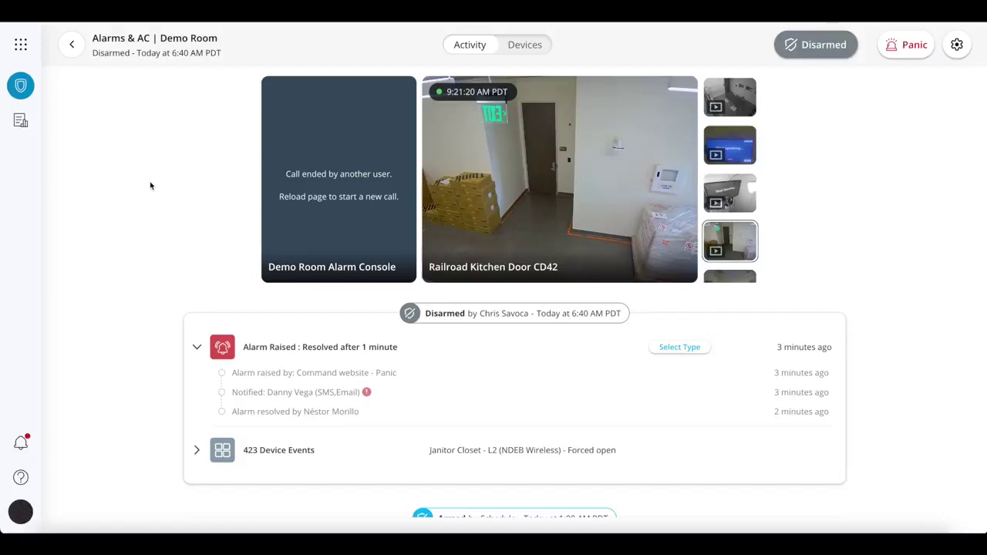
In Demo Room alarm settings, review wired, wireless, camera and access control triggers, then Video Verification.
{"action": "left_click", "coordinate": [960, 47]}
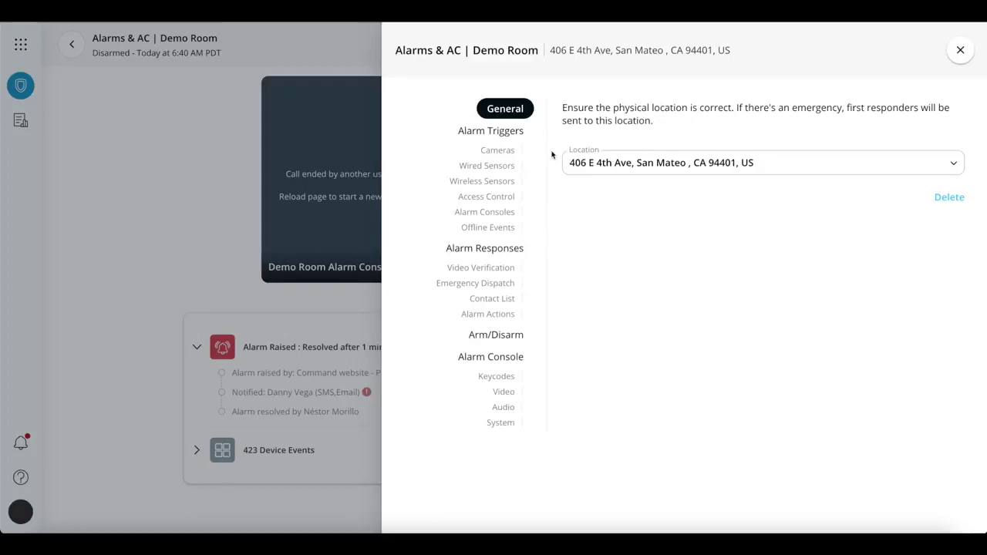
{"action": "left_click", "coordinate": [502, 168]}
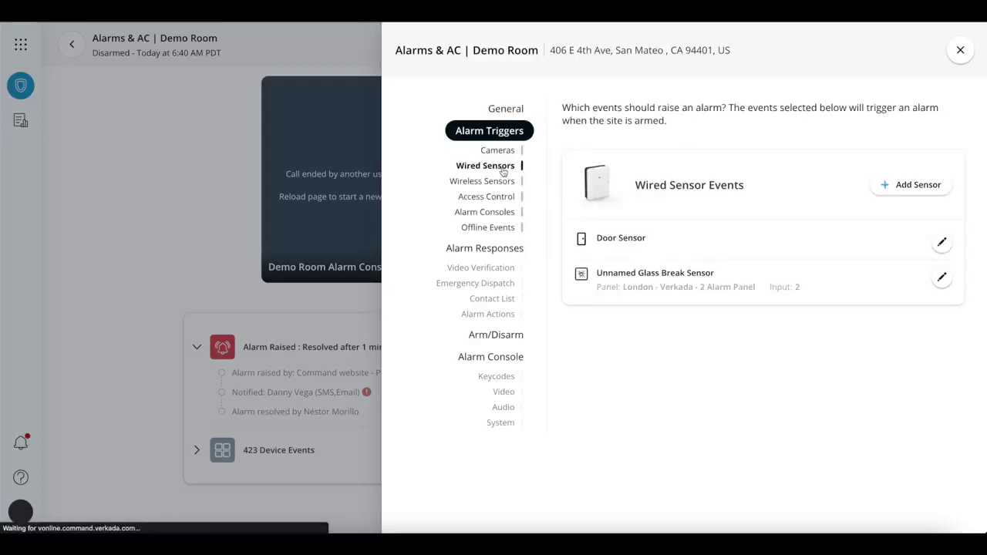
{"action": "left_click", "coordinate": [500, 182]}
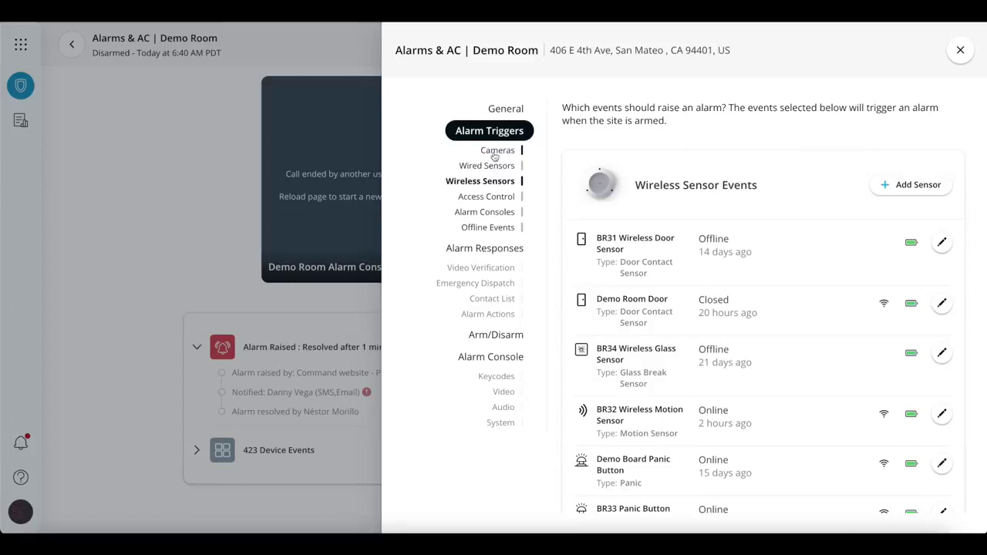
{"action": "left_click", "coordinate": [495, 154]}
{"action": "left_click", "coordinate": [489, 198]}
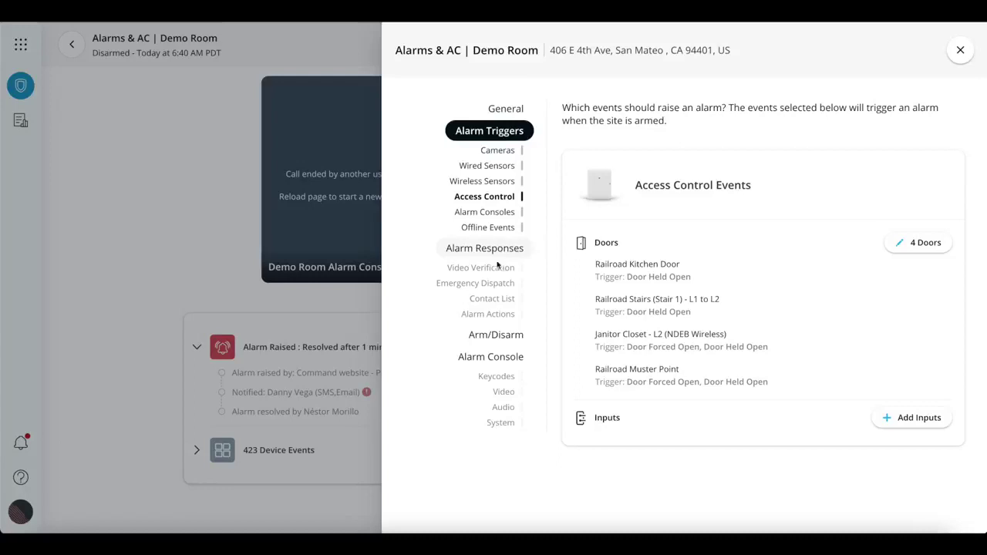
{"action": "left_click", "coordinate": [491, 270]}
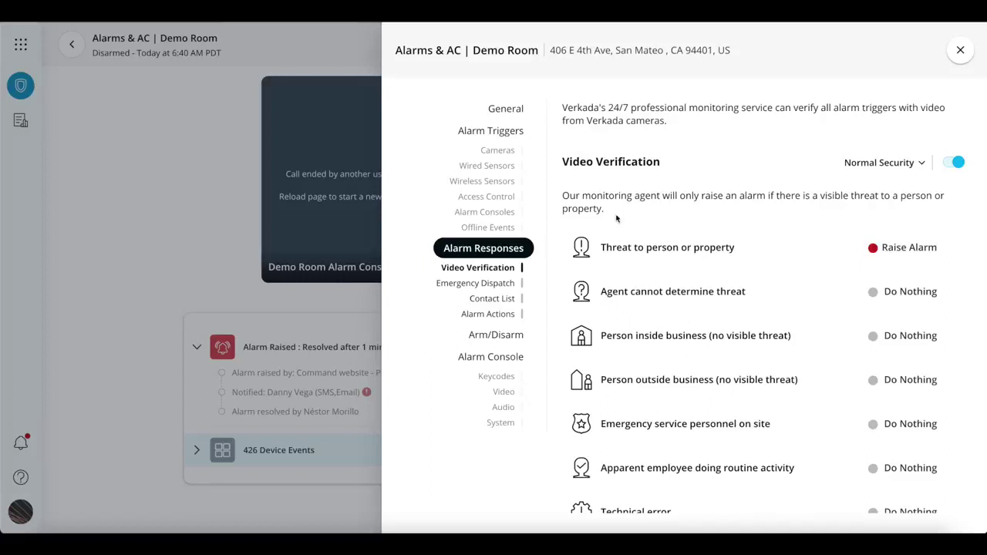
Change the Demo Room's video verification level from Normal Security to Custom Rules.
{"action": "left_click", "coordinate": [899, 168]}
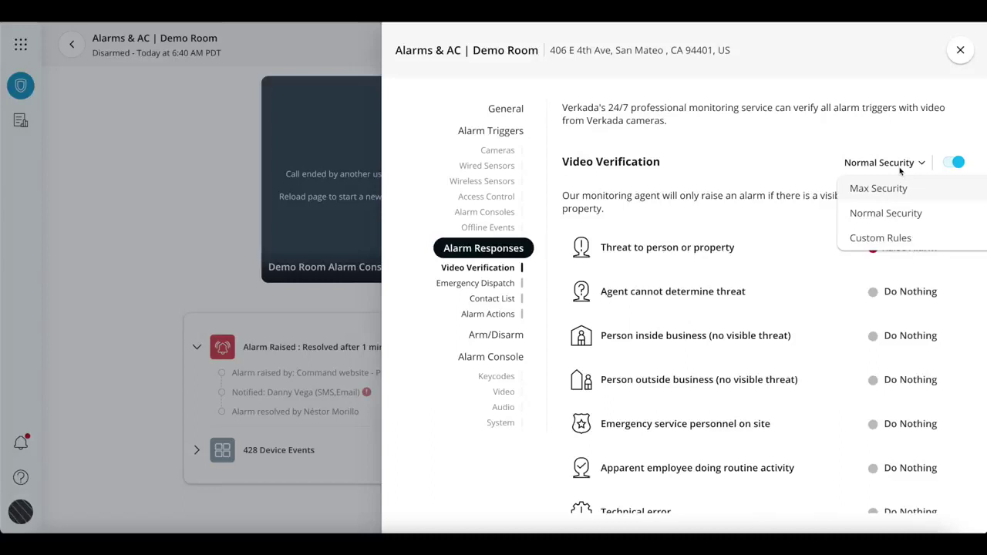
{"action": "left_click", "coordinate": [782, 165]}
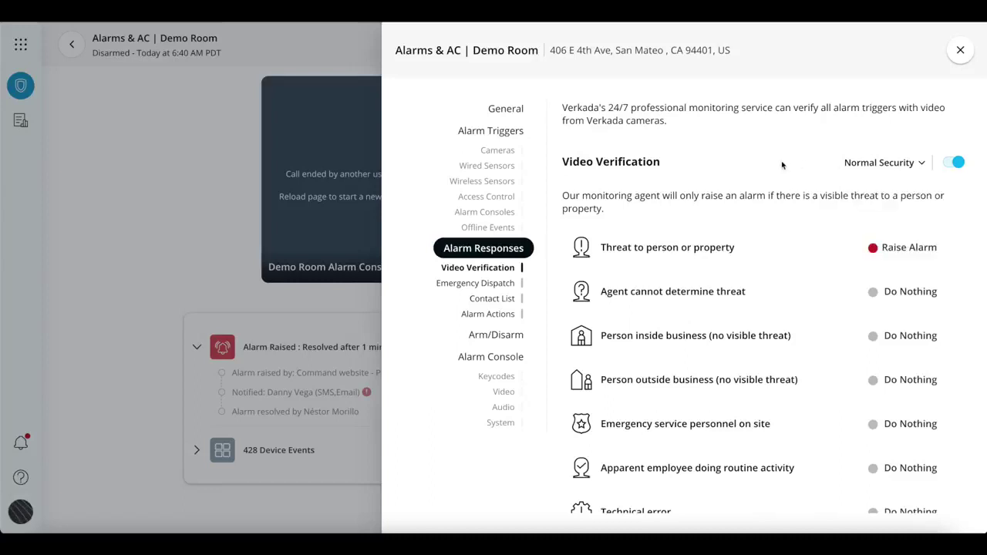
{"action": "left_click", "coordinate": [870, 170]}
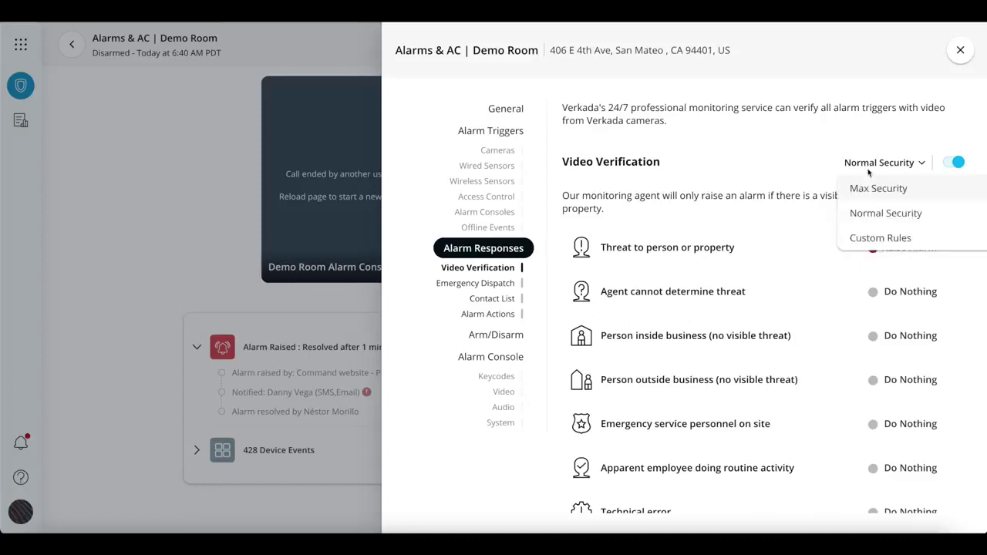
{"action": "left_click", "coordinate": [881, 237]}
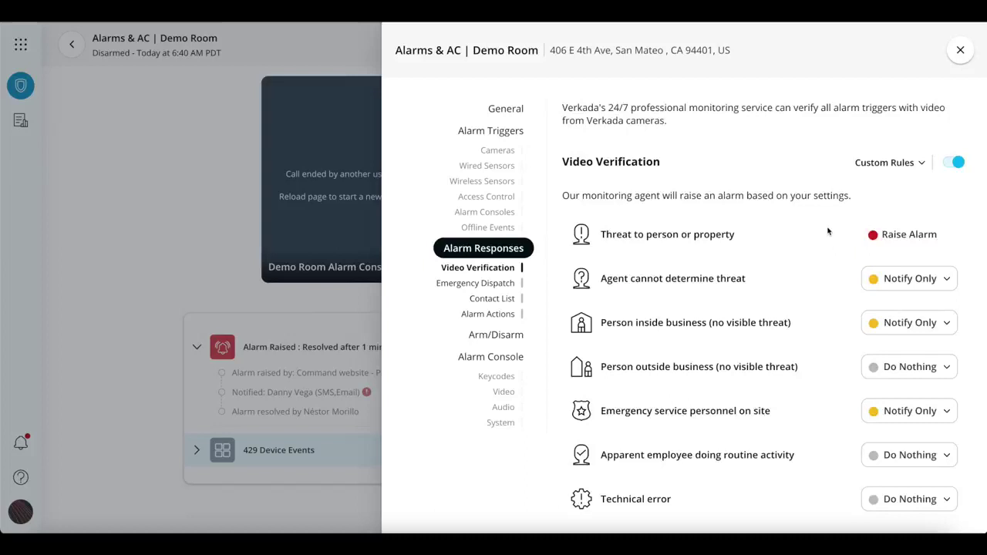
Inspect the 'Agent cannot determine threat' response options, leaving Custom Rules unchanged.
{"action": "scroll", "coordinate": [828, 231], "scroll_direction": "down", "scroll_amount": 2}
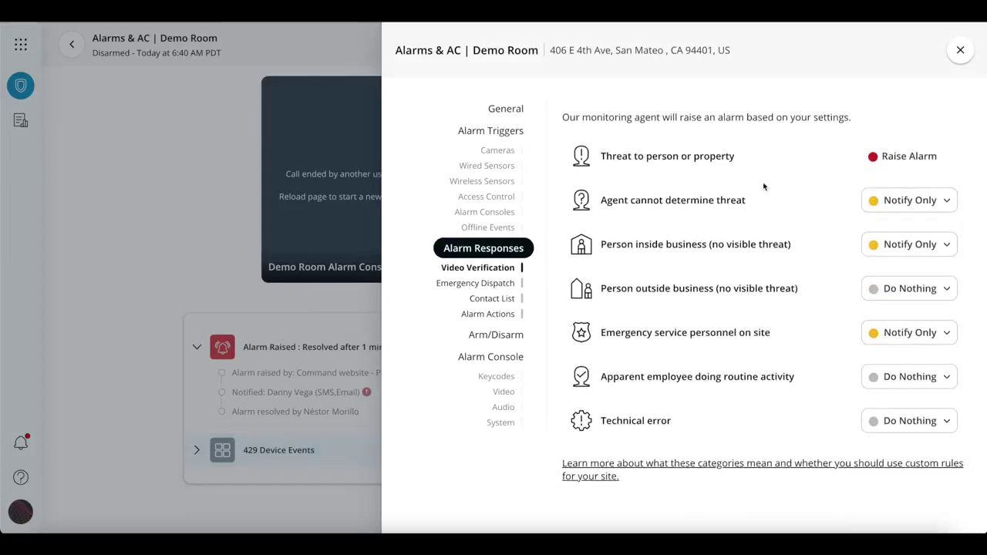
{"action": "left_click", "coordinate": [946, 204]}
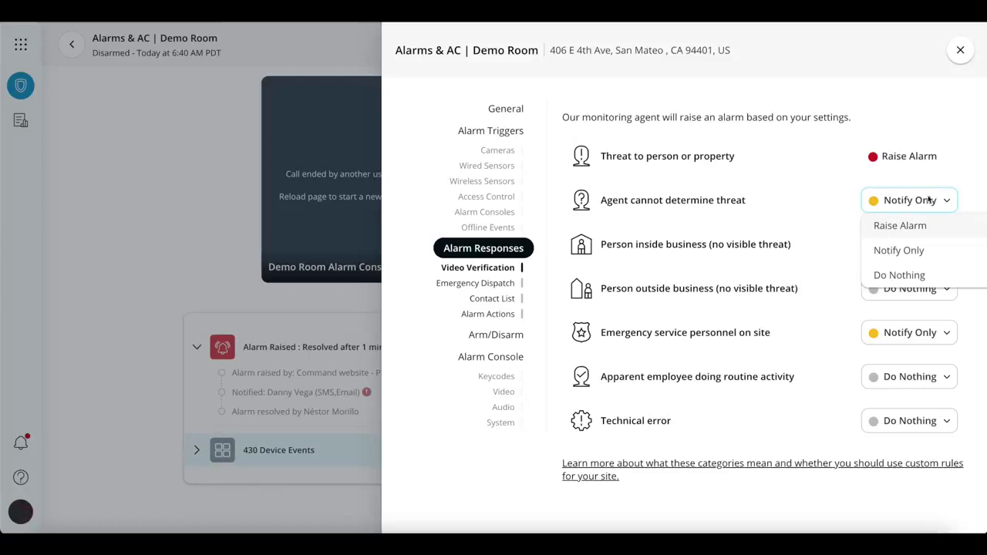
{"action": "left_click", "coordinate": [930, 199]}
{"action": "scroll", "coordinate": [766, 178], "scroll_direction": "up", "scroll_amount": 2}
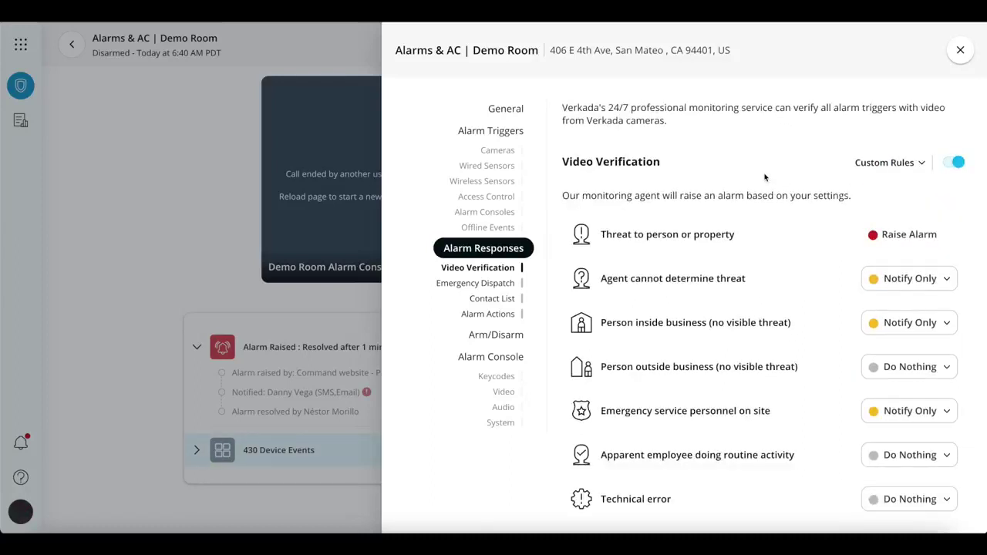
{"action": "left_click", "coordinate": [887, 164]}
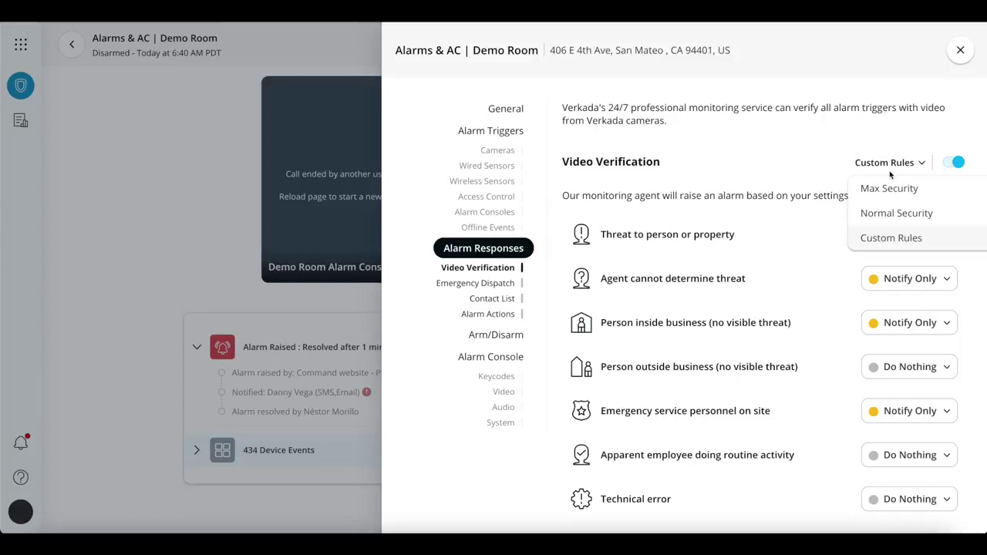
{"action": "left_click", "coordinate": [883, 188]}
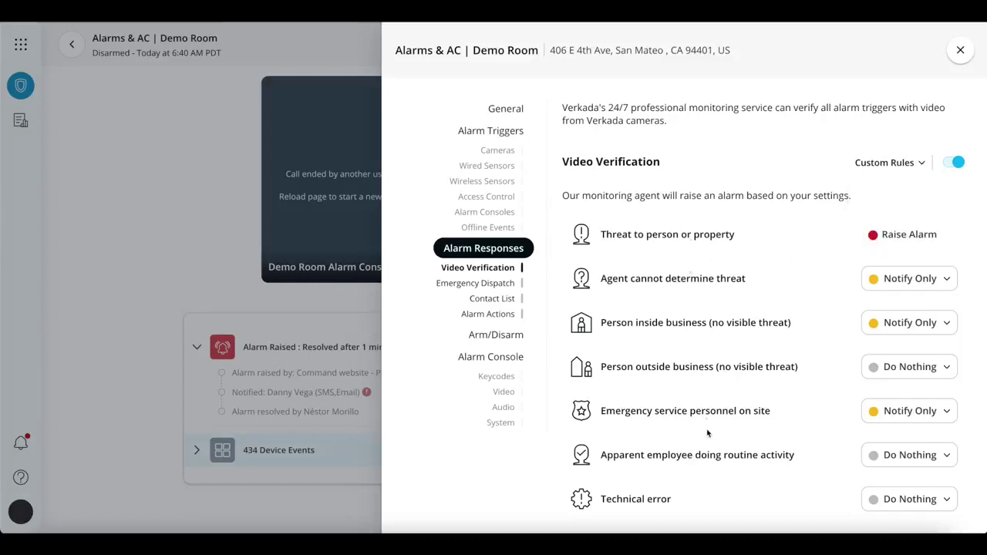
{"action": "left_click", "coordinate": [914, 170]}
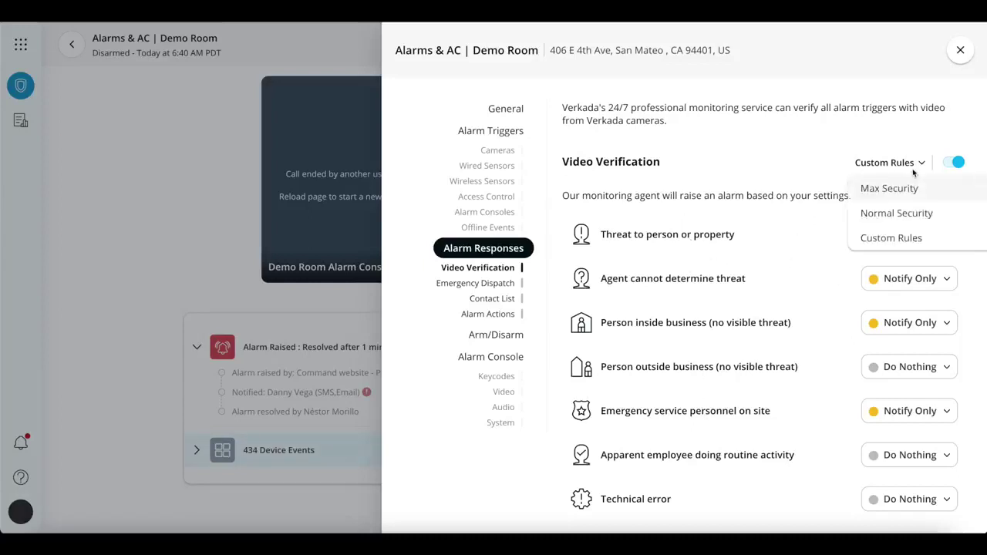
Return to the activity log and expand the 6:23 AM 'Resolved after 4 minutes' alarm.
{"action": "left_click", "coordinate": [916, 216]}
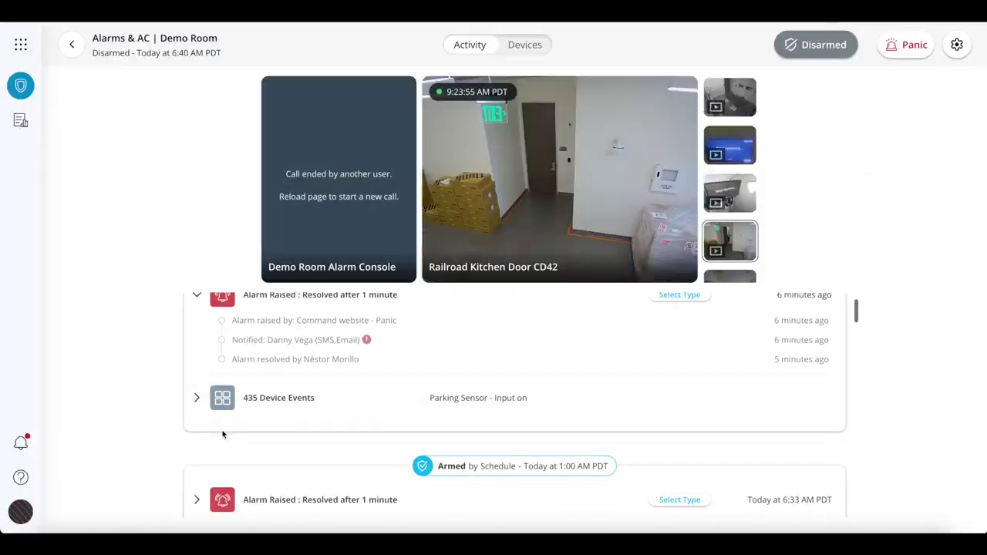
{"action": "scroll", "coordinate": [220, 424], "scroll_direction": "down", "scroll_amount": 1}
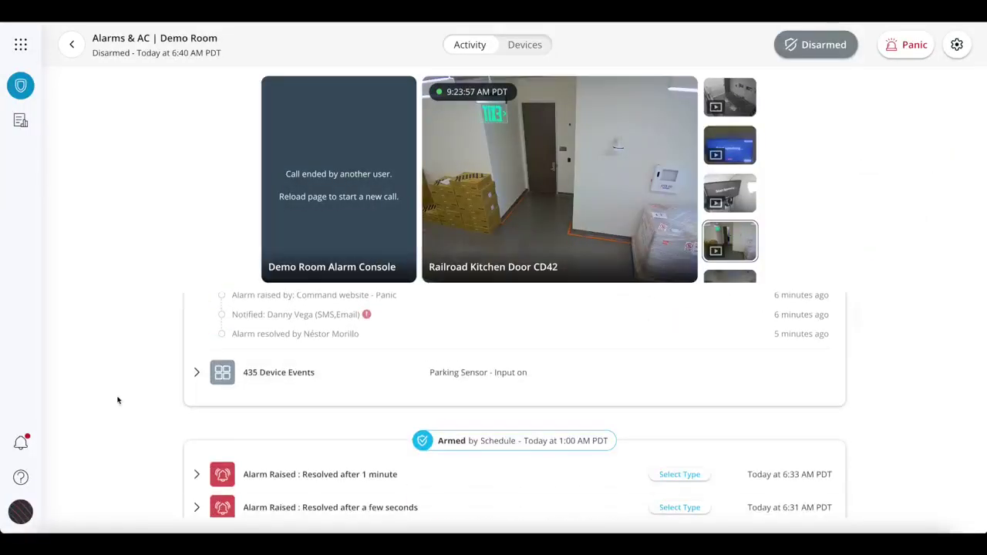
{"action": "scroll", "coordinate": [228, 432], "scroll_direction": "down", "scroll_amount": 2}
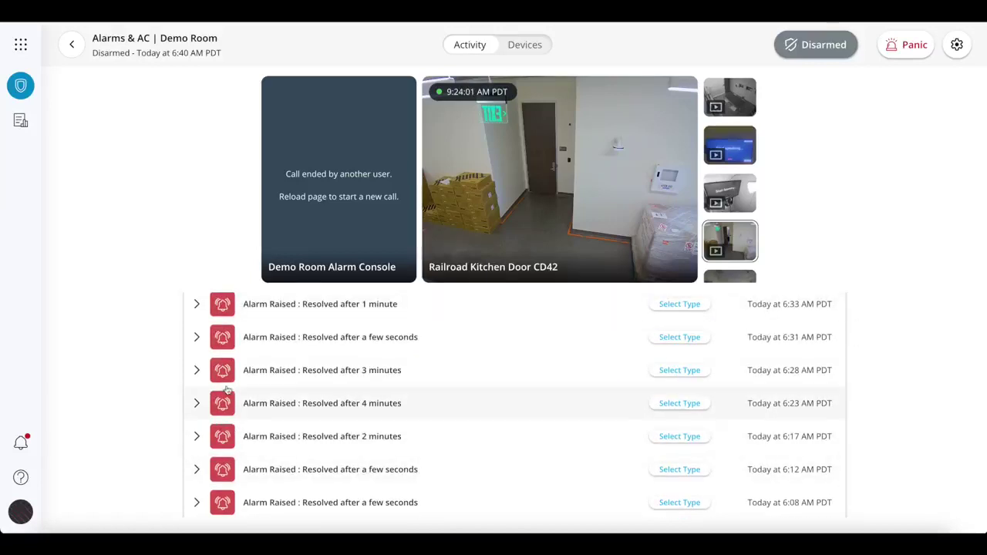
{"action": "left_click", "coordinate": [199, 405]}
{"action": "scroll", "coordinate": [245, 398], "scroll_direction": "up", "scroll_amount": 1}
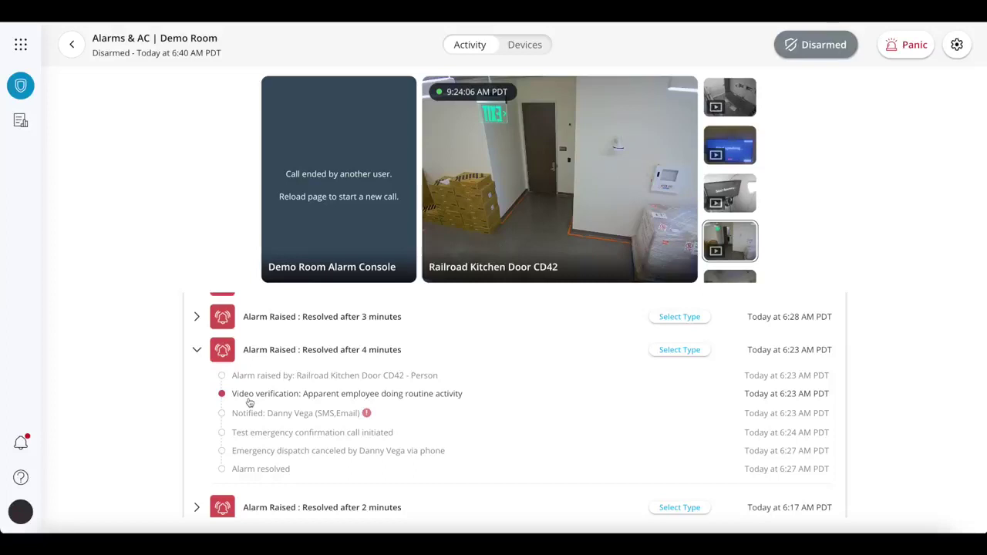